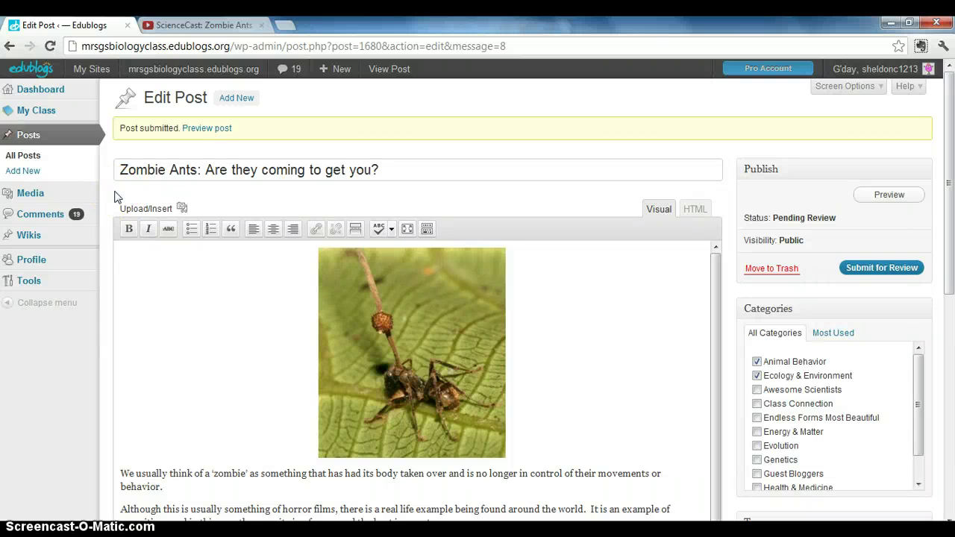
- Show the share panel with the youtu.be short link for the ScienceCast: Zombie Ants video
left_click(112, 186)
left_click(212, 26)
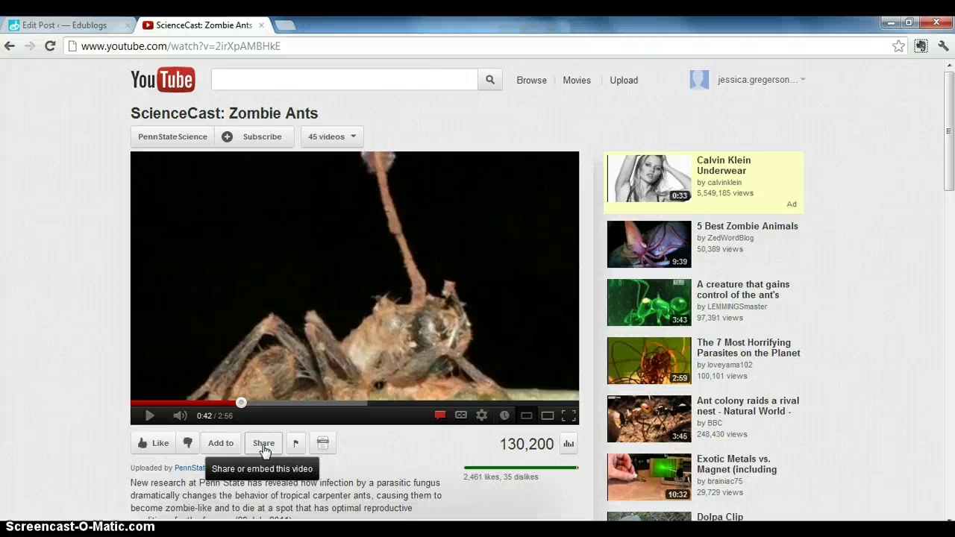
left_click(264, 445)
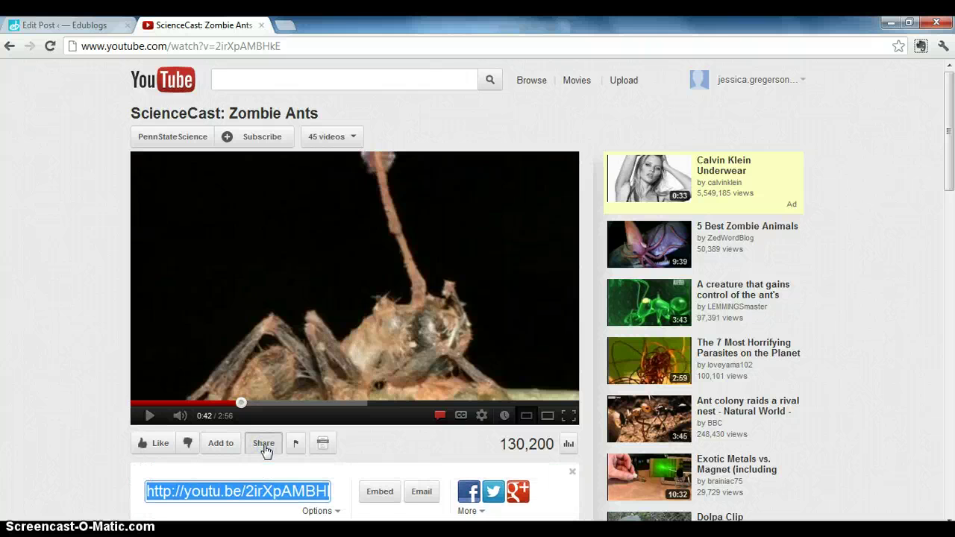
left_click_drag(949, 141, 949, 222)
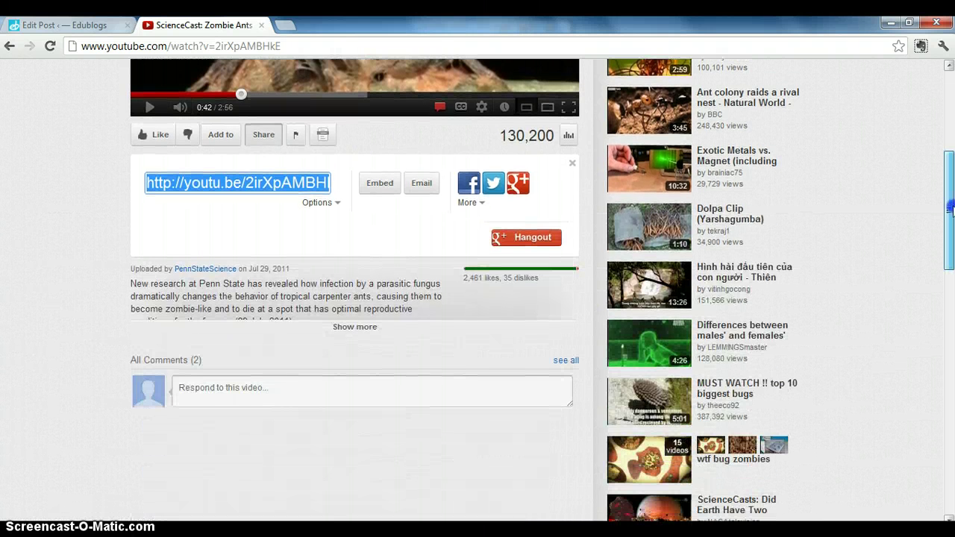
- Copy the Zombie Ants video's 560 × 315 iframe embed code
left_click(380, 185)
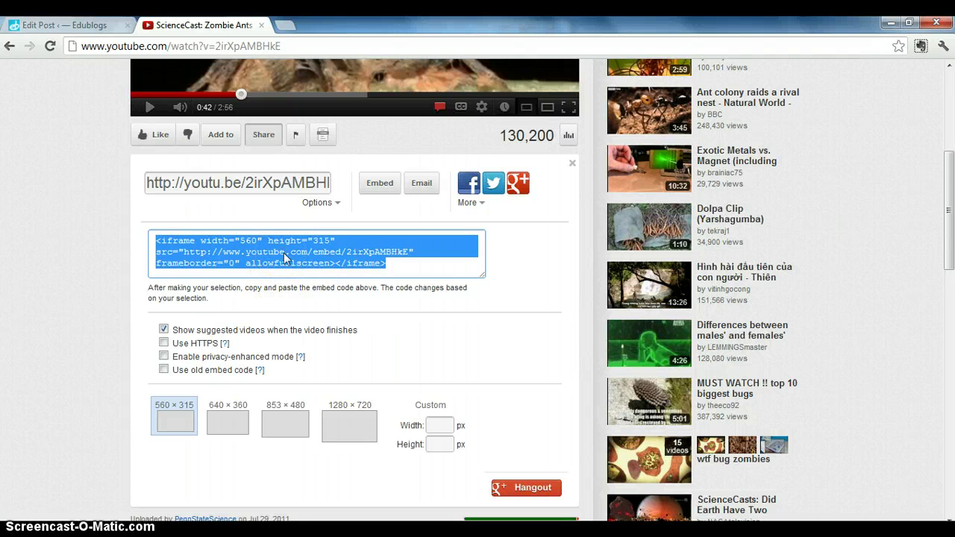
right_click(284, 257)
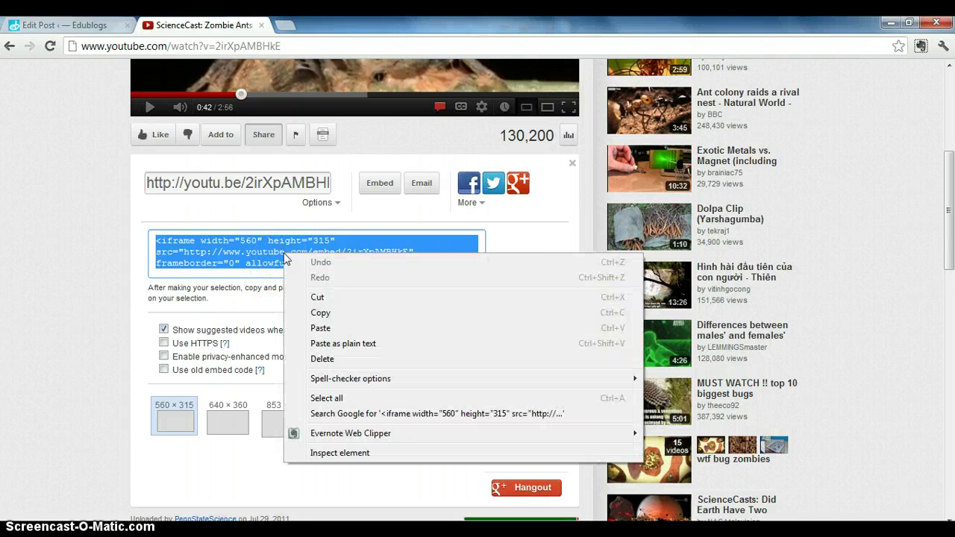
left_click(302, 316)
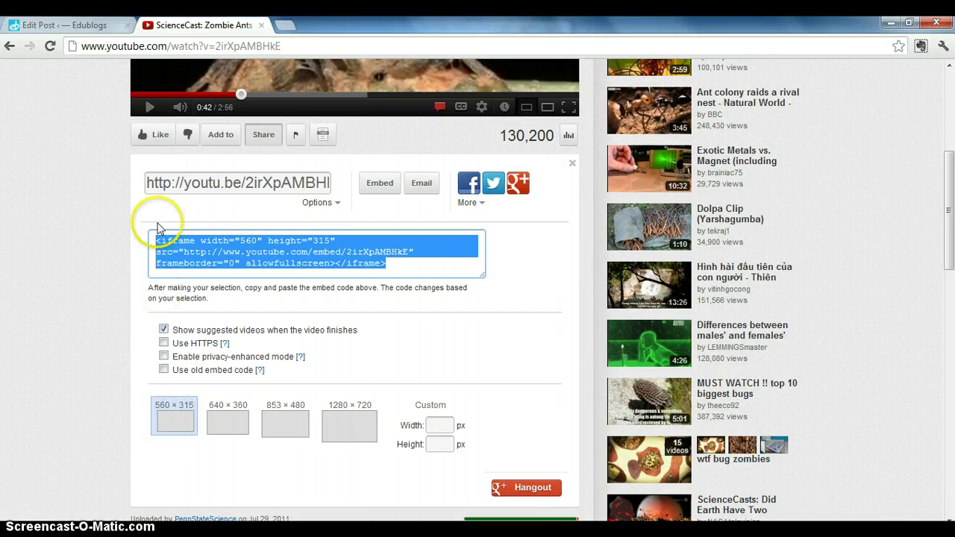
- In the post's HTML view, paste the 560 × 315 YouTube iframe code below the last paragraph
left_click(85, 27)
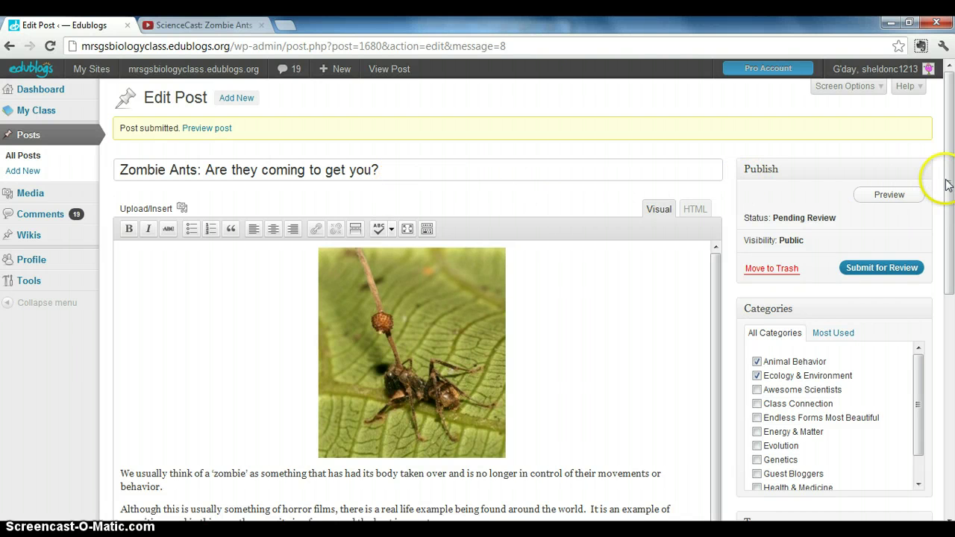
left_click_drag(950, 184, 949, 234)
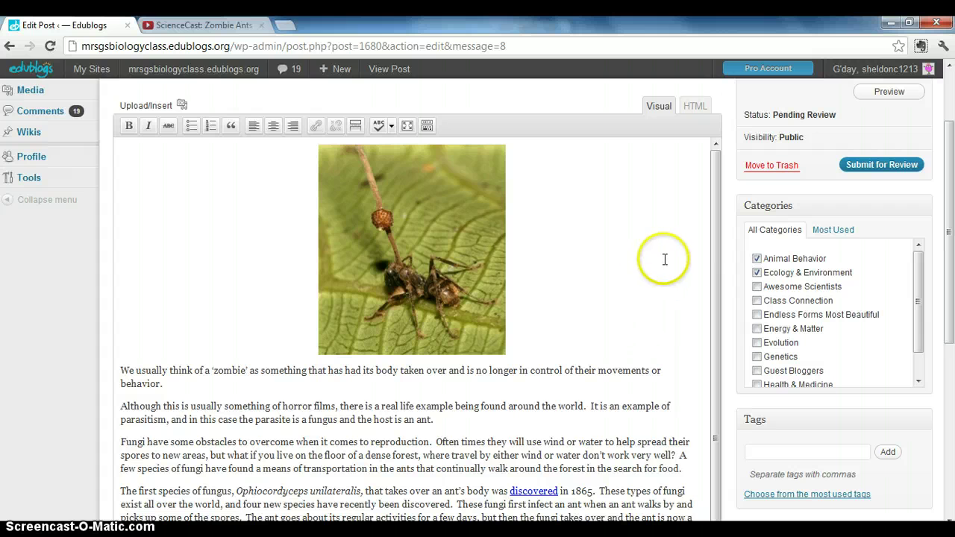
left_click(695, 107)
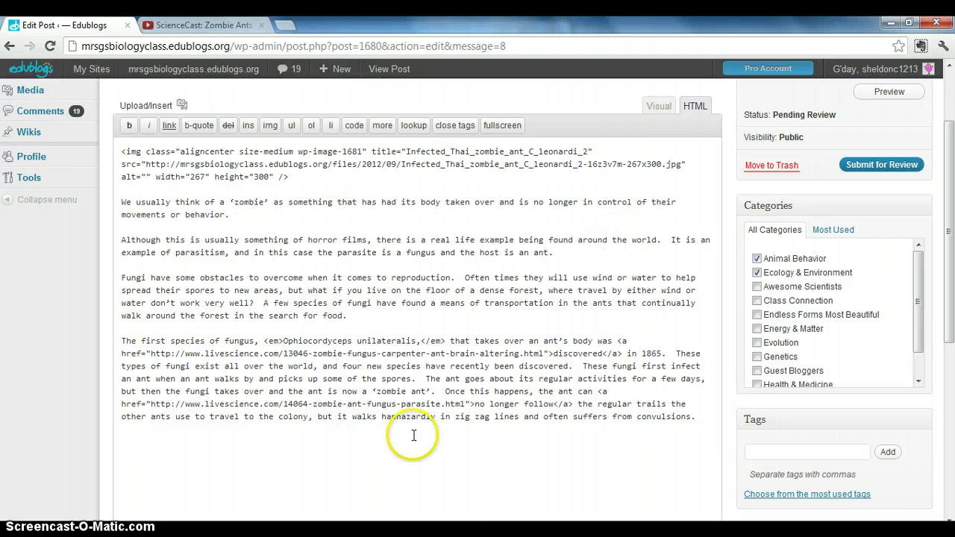
left_click(348, 455)
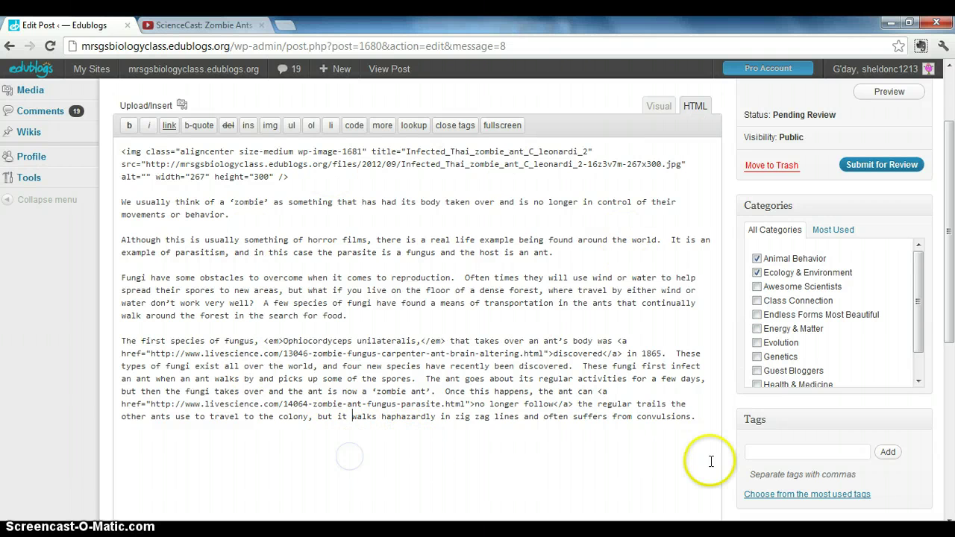
left_click(705, 417)
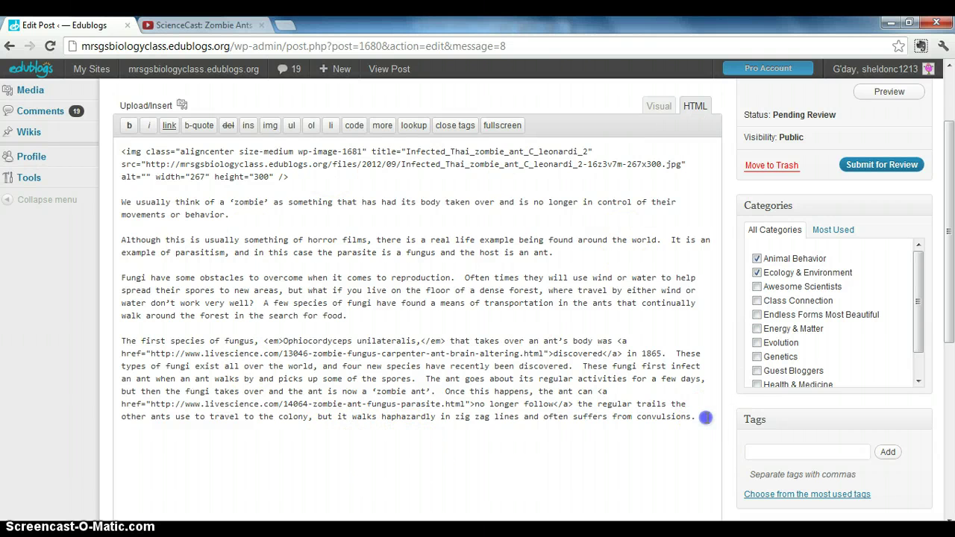
right_click(124, 440)
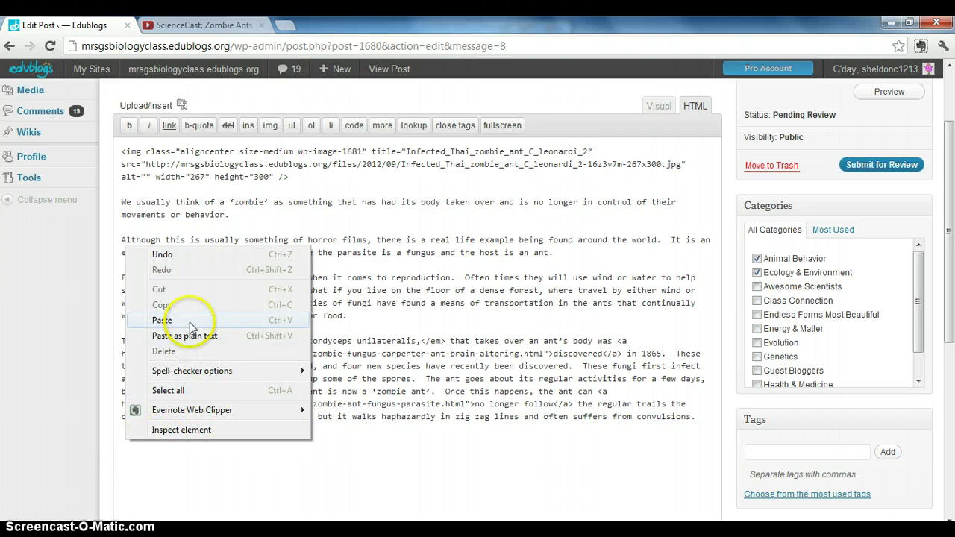
left_click(161, 320)
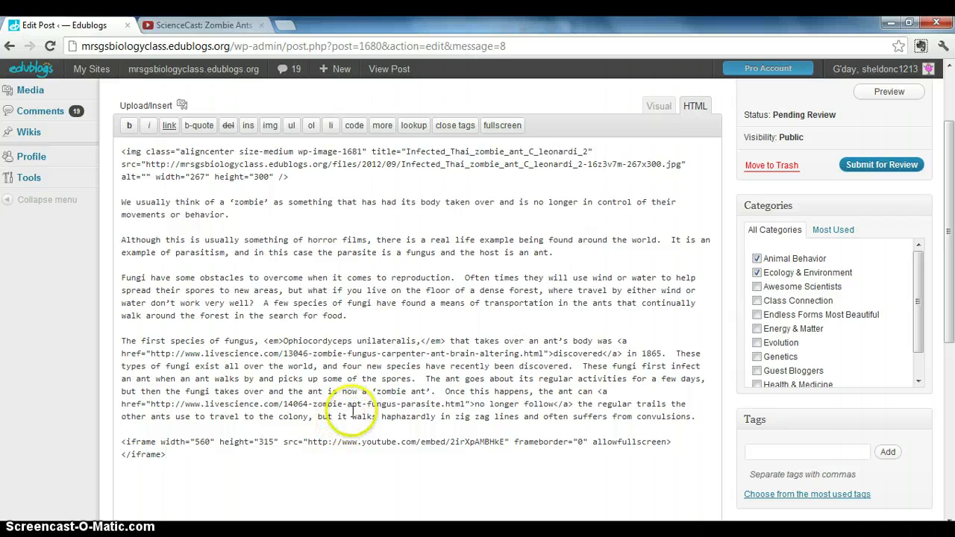
- Check the video placeholder in the Visual view and resubmit the post for review
left_click(657, 108)
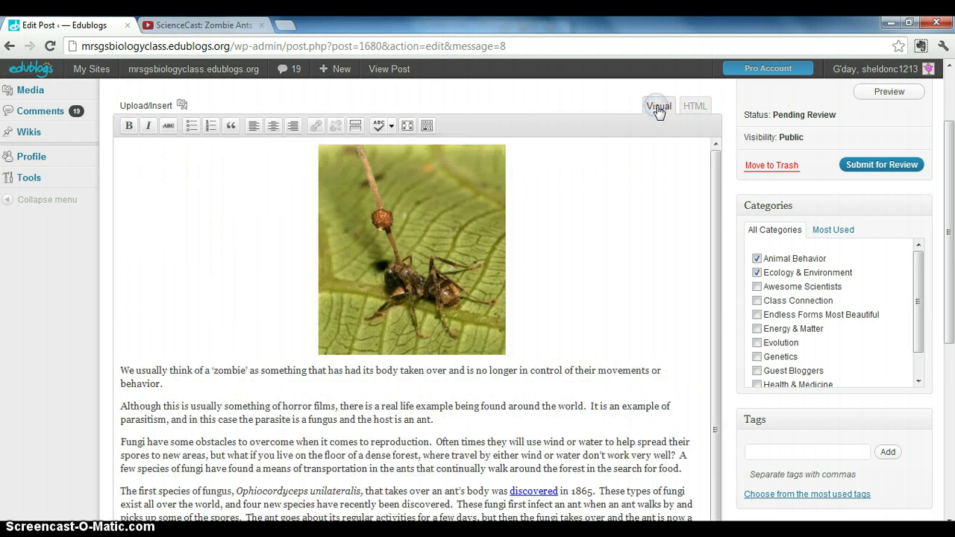
left_click_drag(950, 182, 920, 324)
left_click_drag(721, 295, 714, 336)
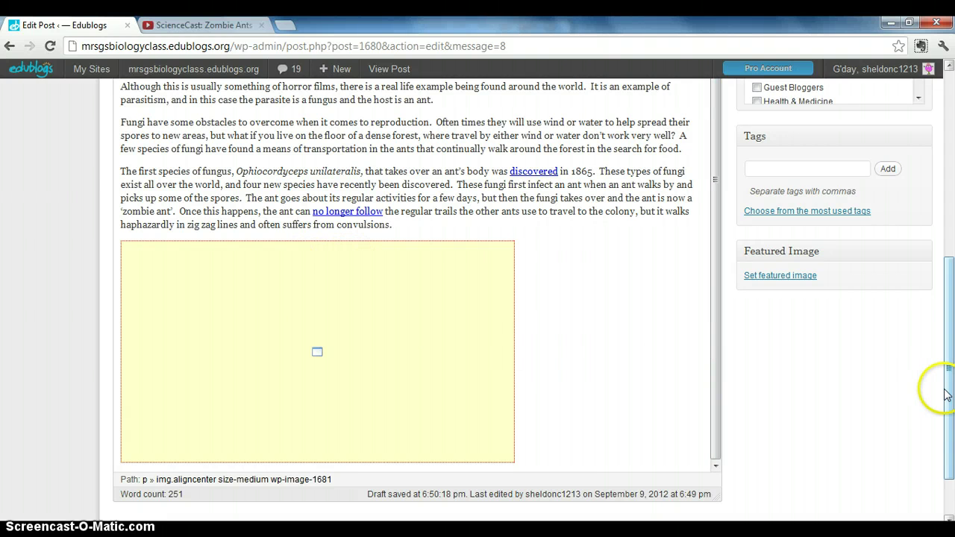
left_click_drag(950, 391, 951, 203)
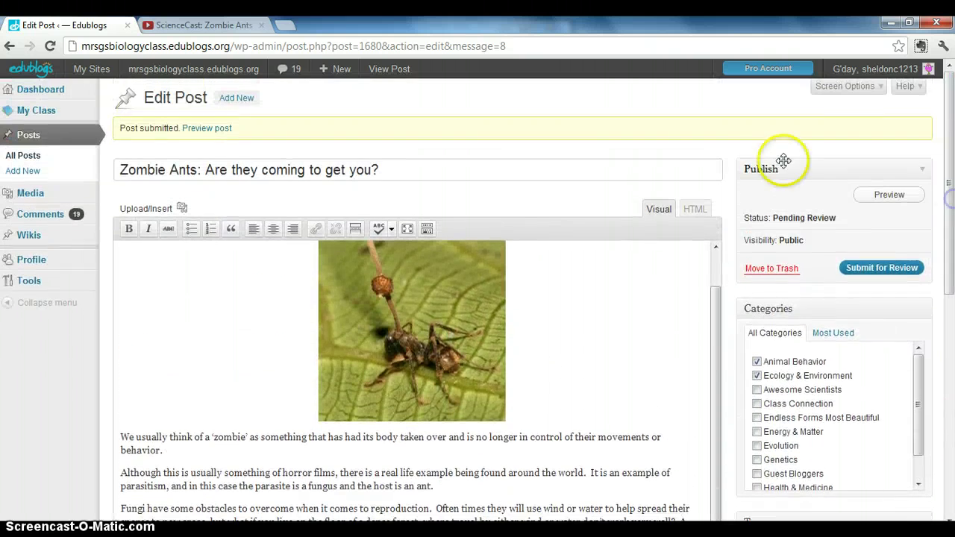
left_click(888, 272)
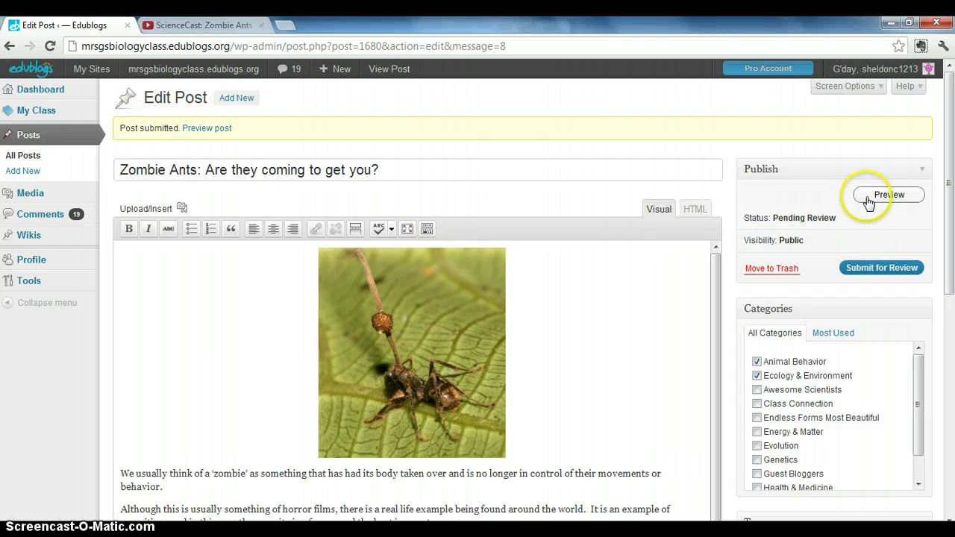
- Preview the post, then play and pause the embedded Zombie Ants video below the text
left_click(216, 129)
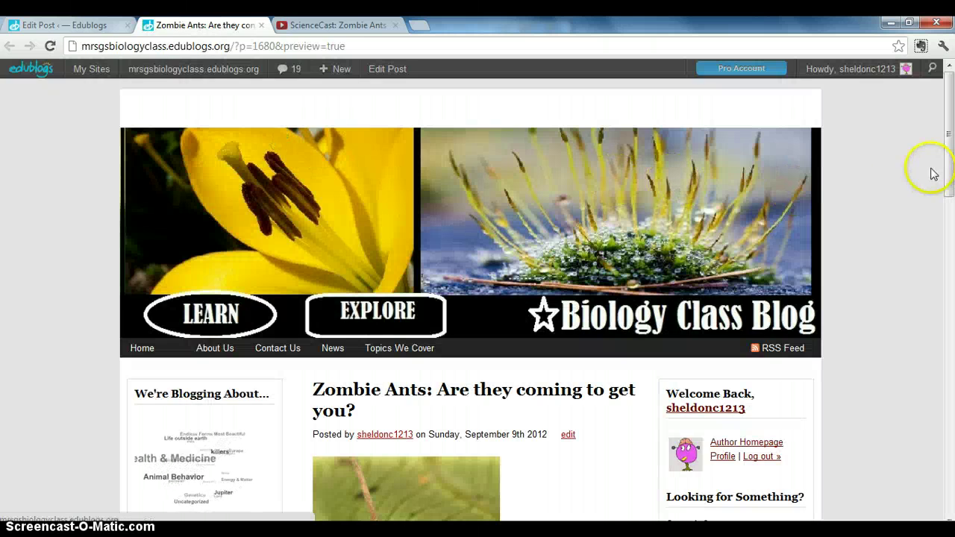
left_click_drag(950, 145, 950, 364)
left_click(504, 267)
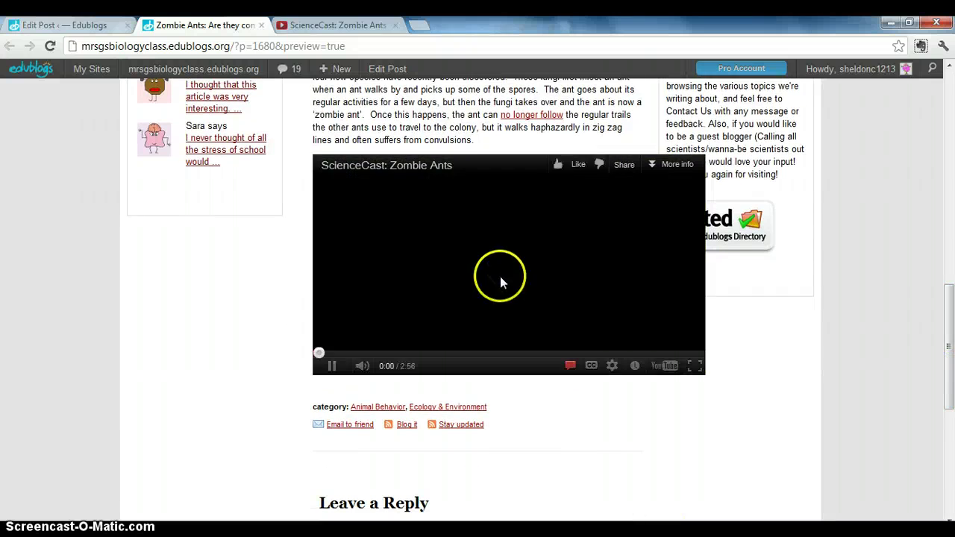
left_click(329, 367)
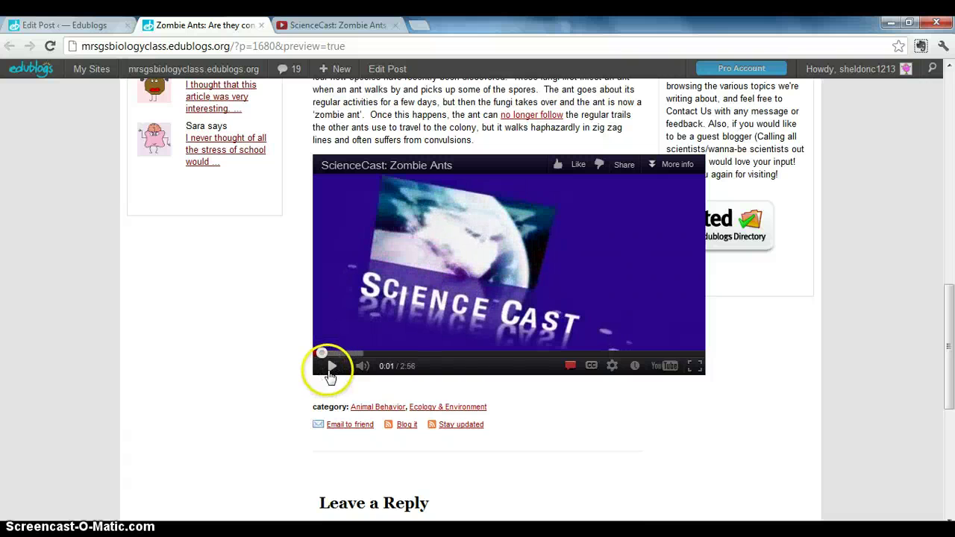
left_click_drag(947, 339, 732, 371)
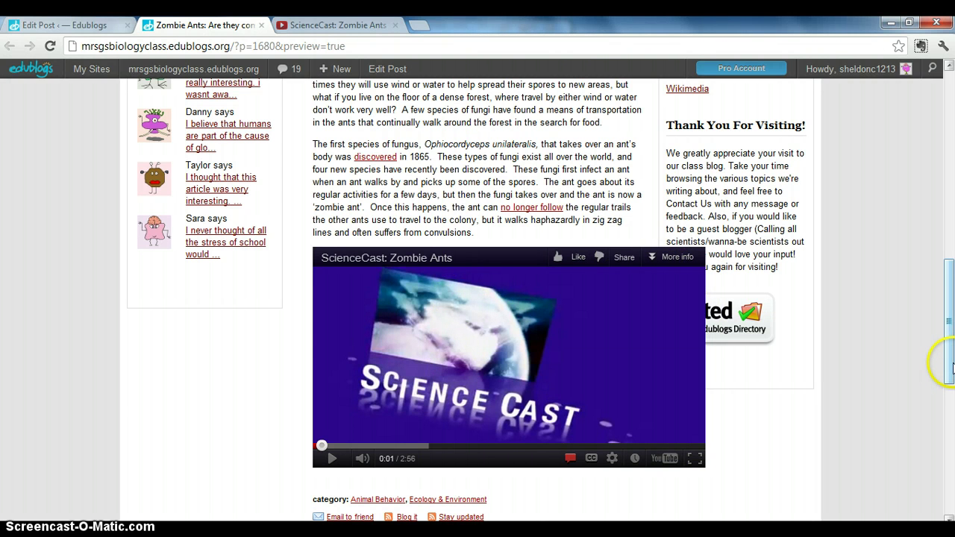
left_click_drag(949, 369, 949, 239)
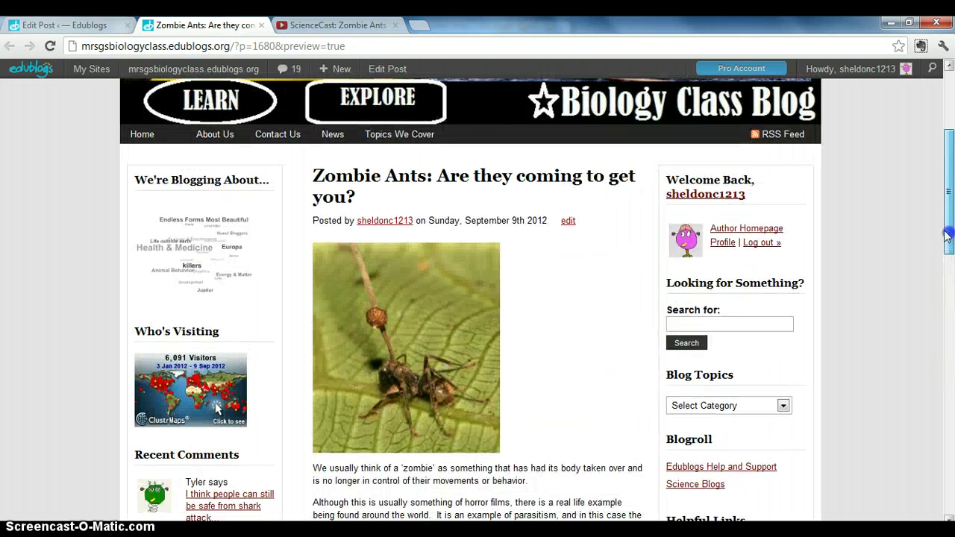
- Change the iframe width from 560 to 500 in HTML view and resubmit the post for review
left_click(261, 26)
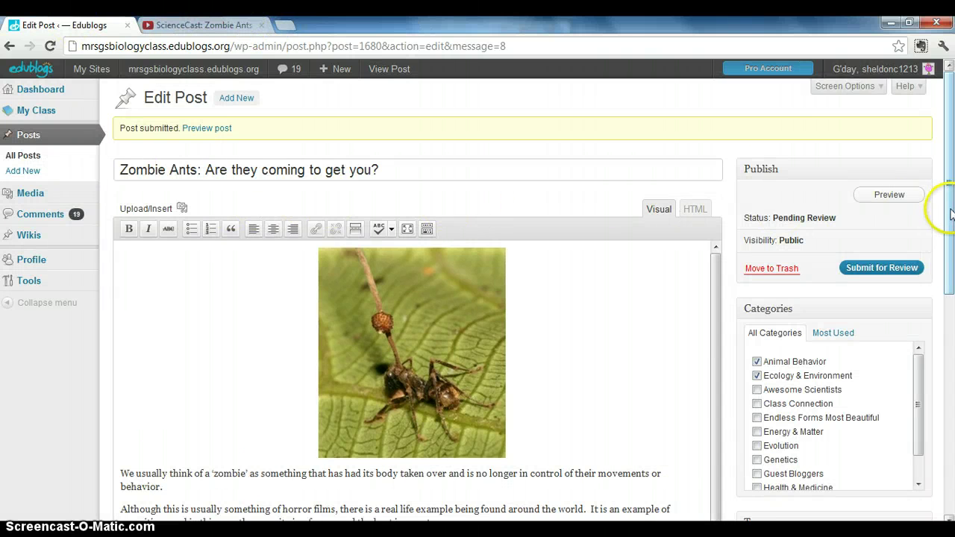
left_click_drag(950, 209, 948, 240)
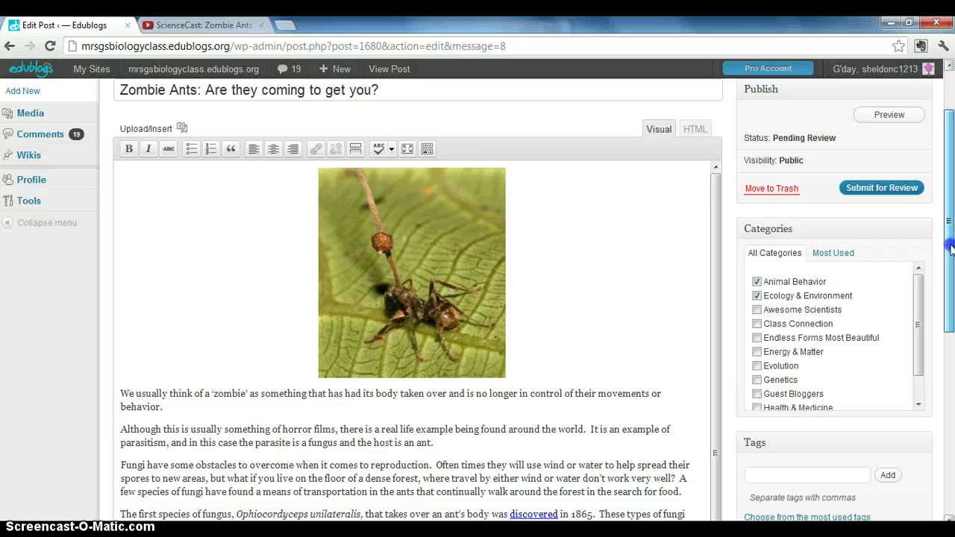
left_click(693, 131)
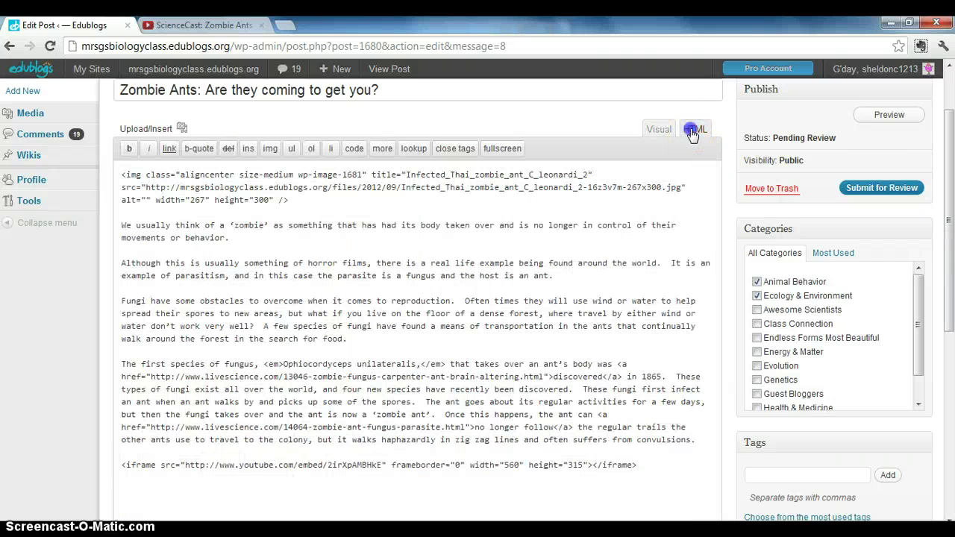
left_click_drag(949, 228, 949, 311)
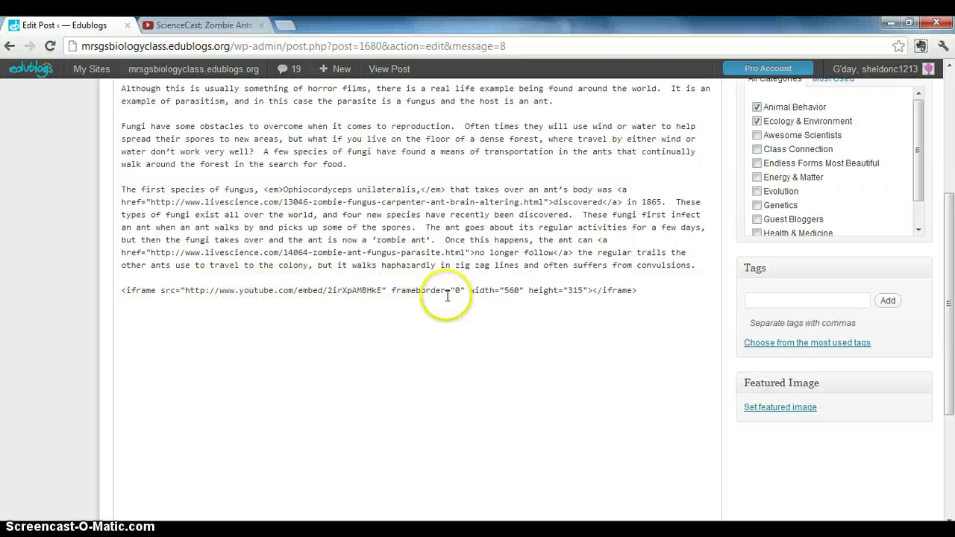
left_click(513, 290)
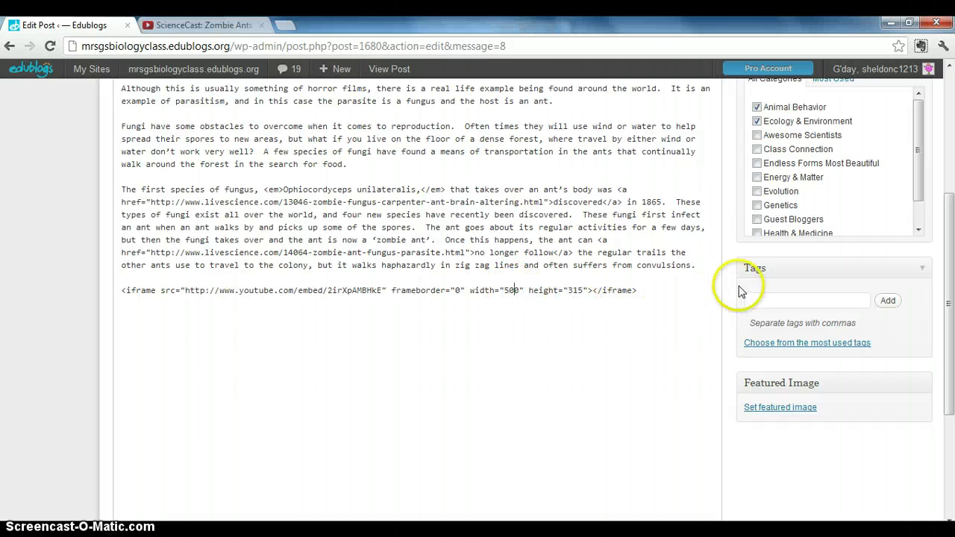
left_click_drag(946, 302, 950, 195)
left_click(854, 222)
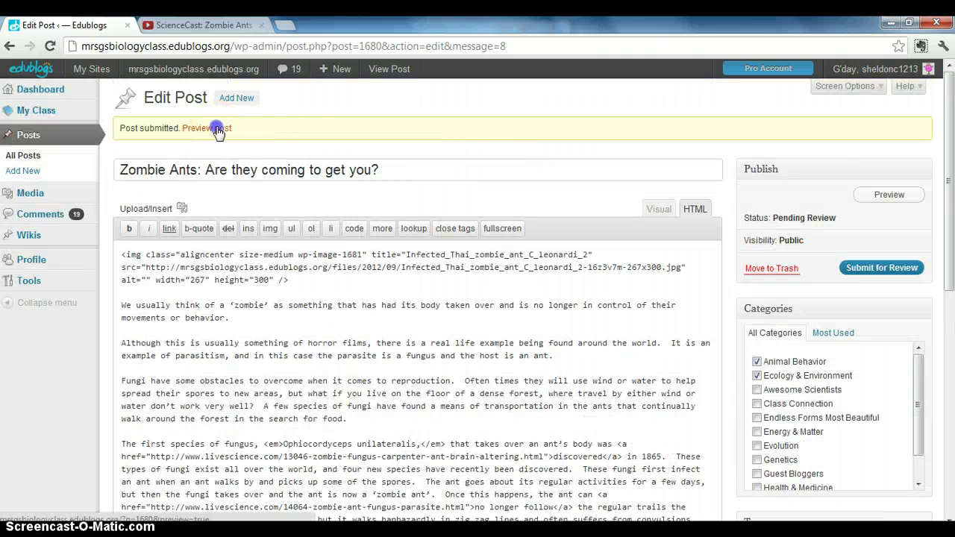
left_click(218, 130)
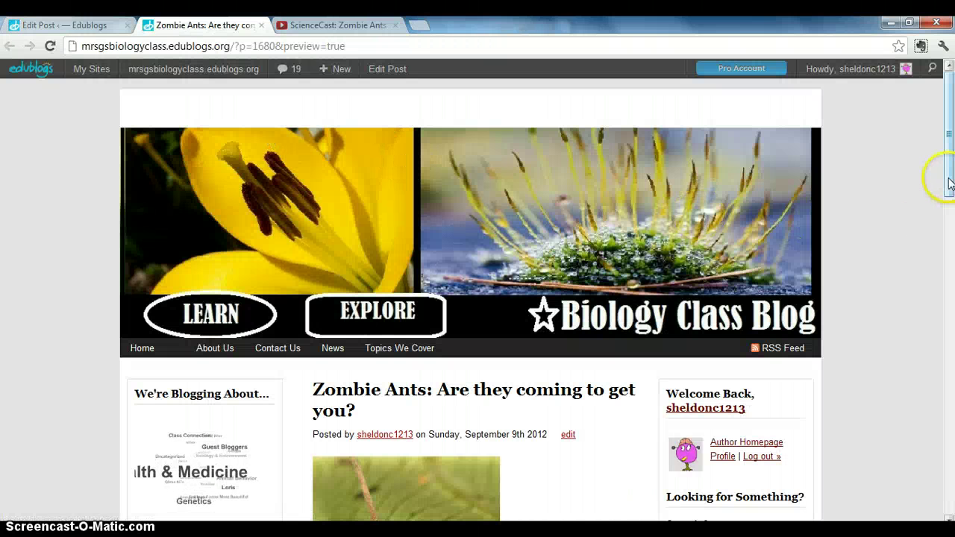
left_click_drag(946, 174, 950, 381)
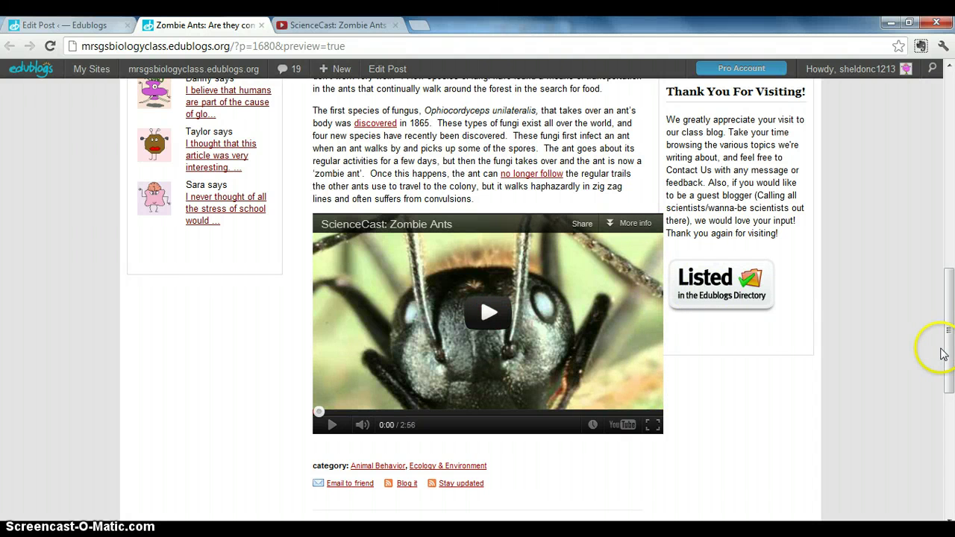
scroll(948, 319, "up", 5)
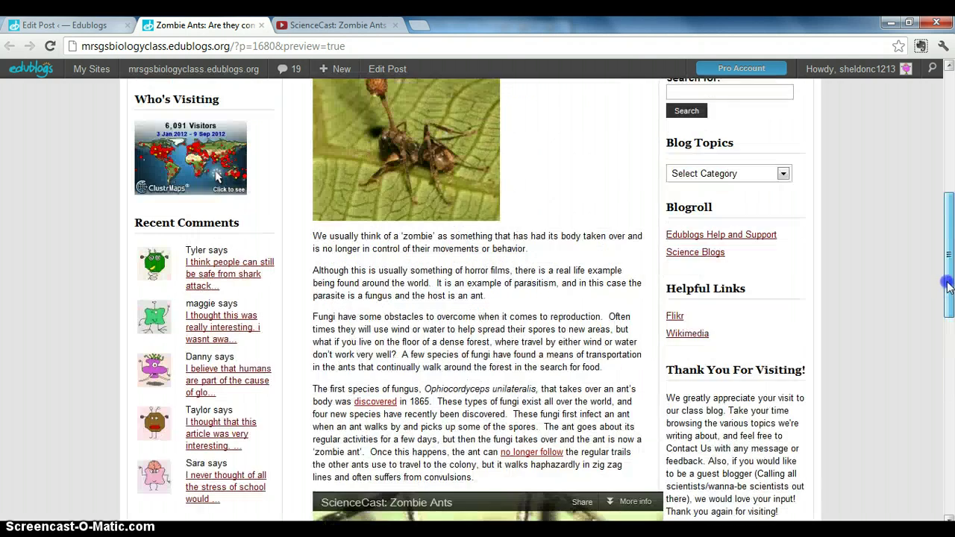
scroll(946, 318, "down", 3)
left_click_drag(946, 318, 946, 149)
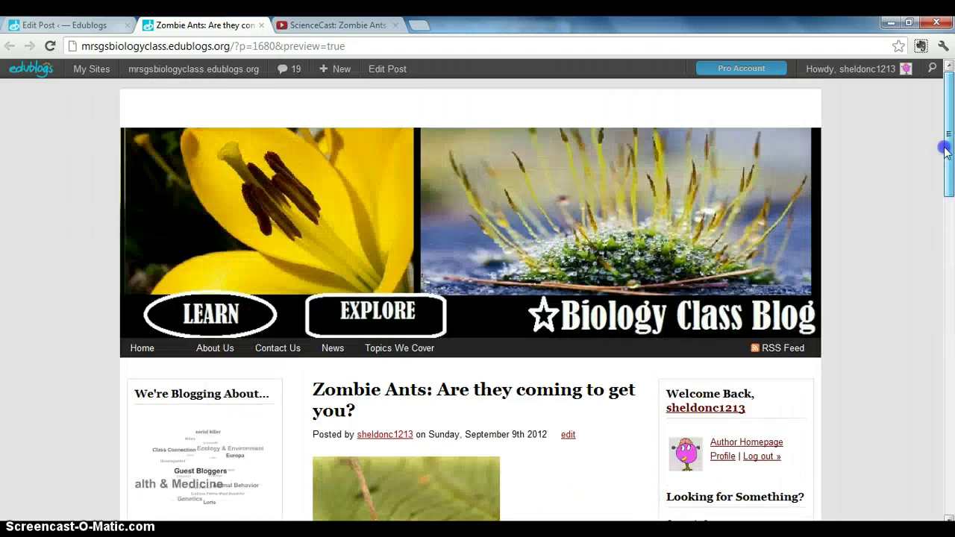
left_click(262, 26)
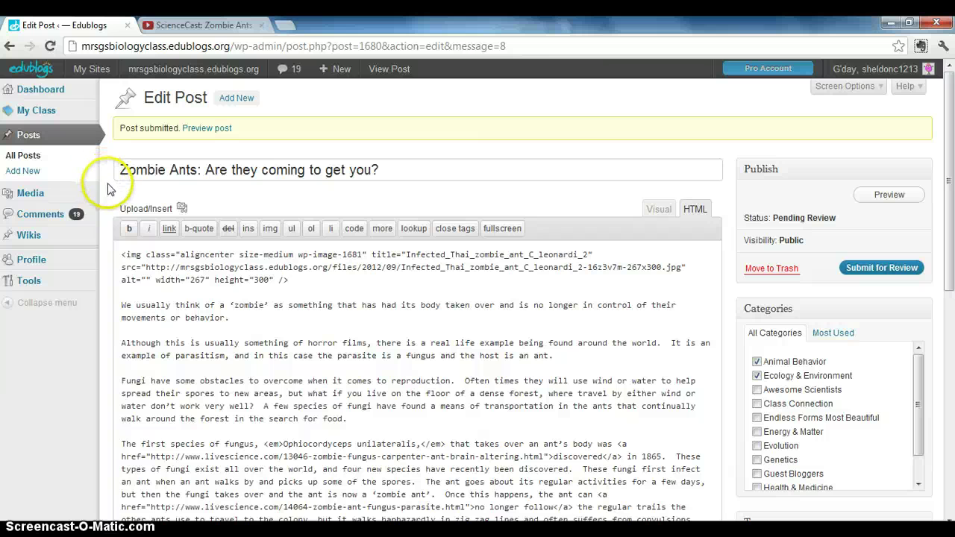
- Switch the editor to Visual view and bring up the Add Media upload window
left_click(659, 209)
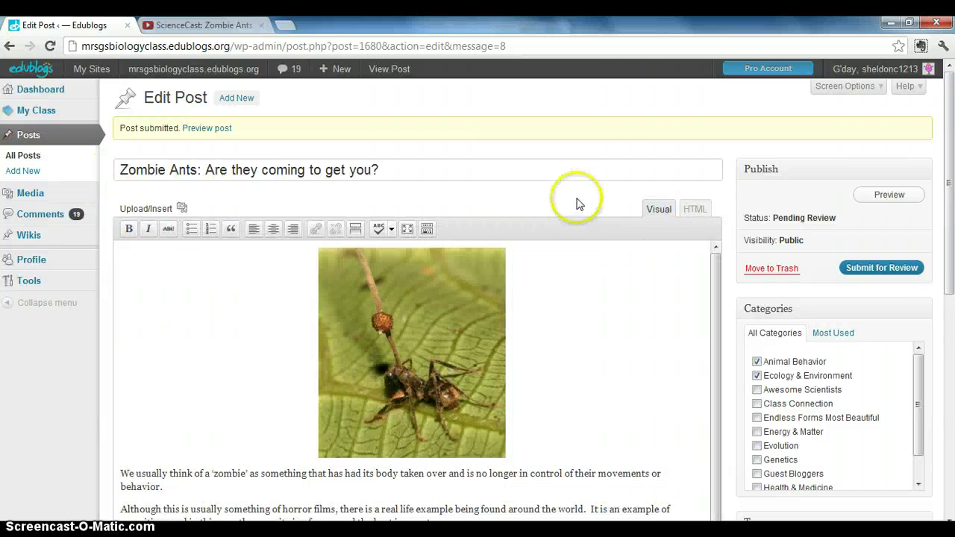
left_click_drag(951, 202, 951, 256)
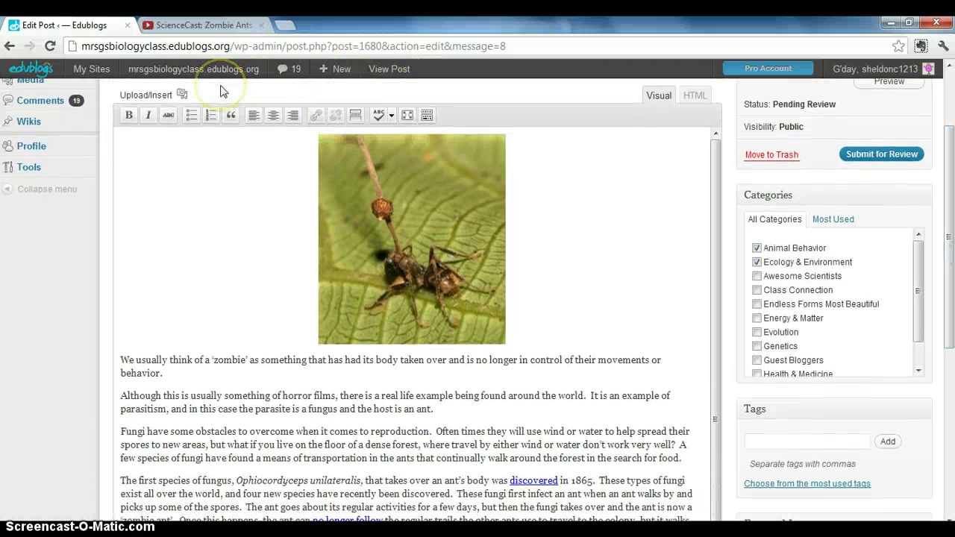
left_click(181, 97)
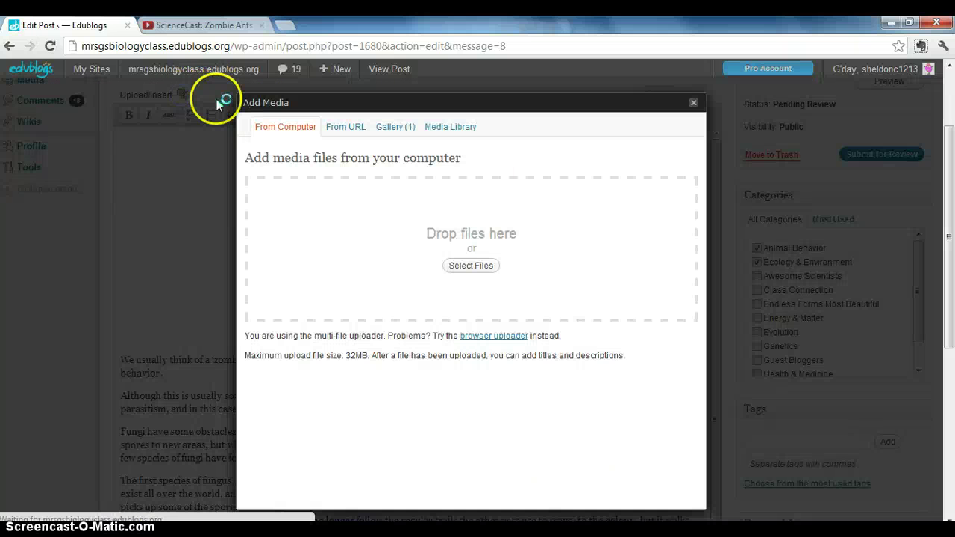
- Upload hydra_catches_water_flea from K:\Videos\Organismal Phys. & Behavior
left_click(471, 266)
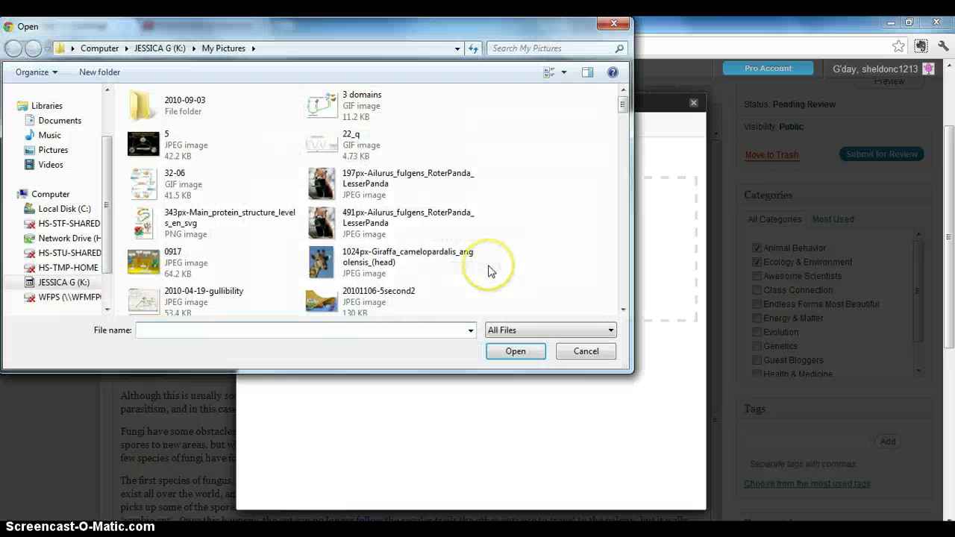
left_click(158, 47)
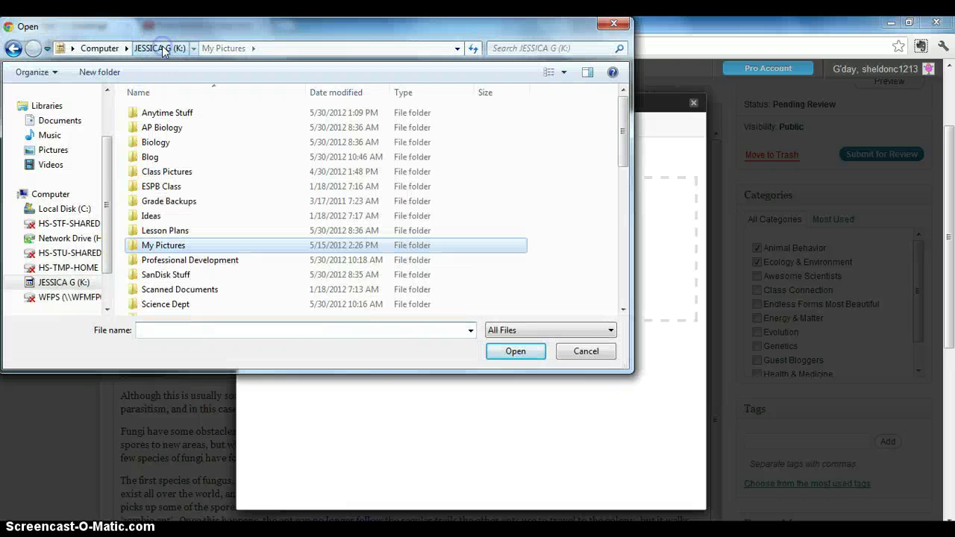
left_click_drag(625, 149, 624, 219)
double_click(277, 192)
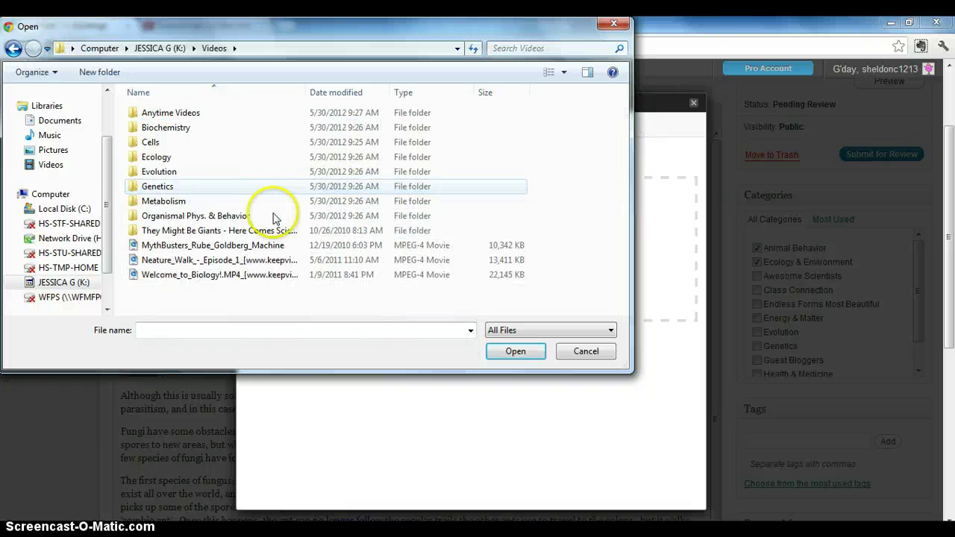
double_click(273, 216)
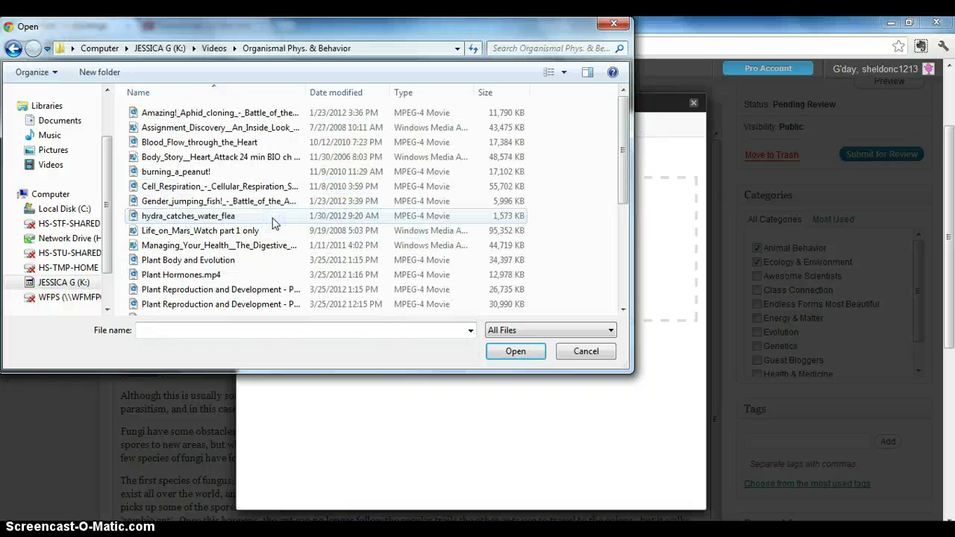
left_click(267, 216)
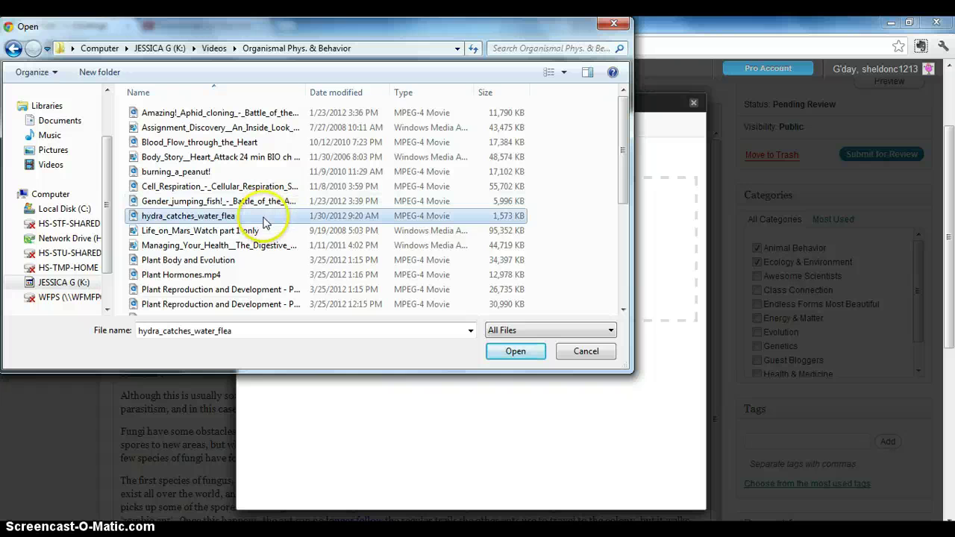
left_click(514, 352)
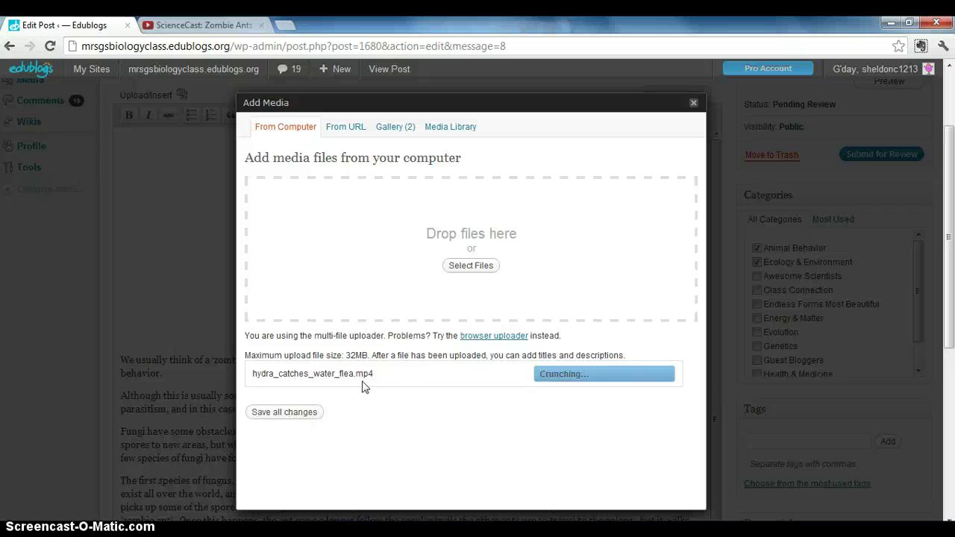
- Insert the uploaded hydra_catches_water_flea video into the post as a link
left_click_drag(703, 367, 705, 490)
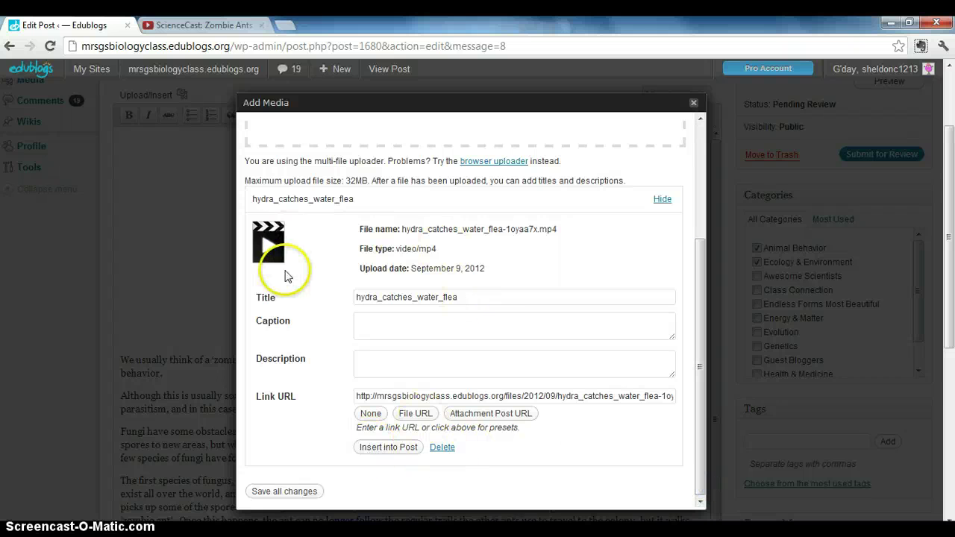
left_click(385, 448)
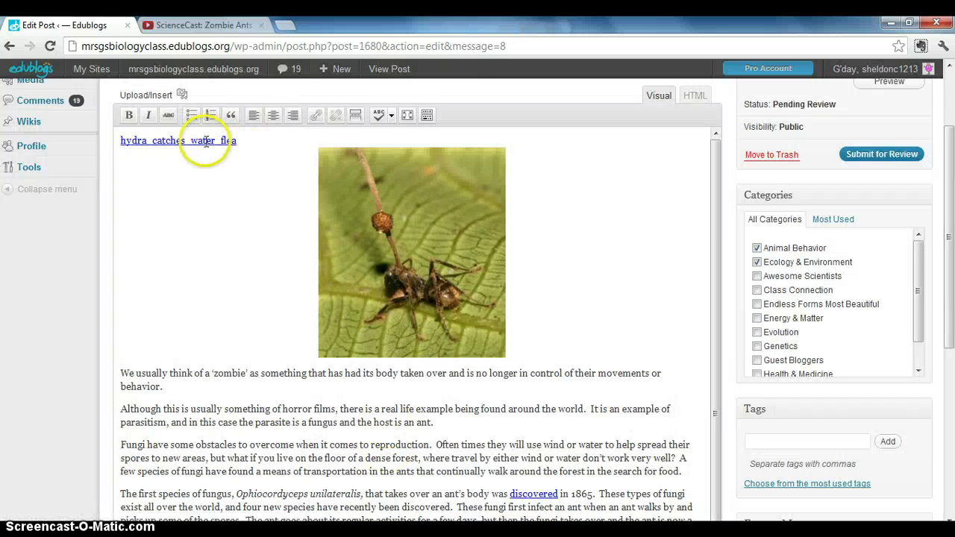
left_click_drag(948, 235, 948, 187)
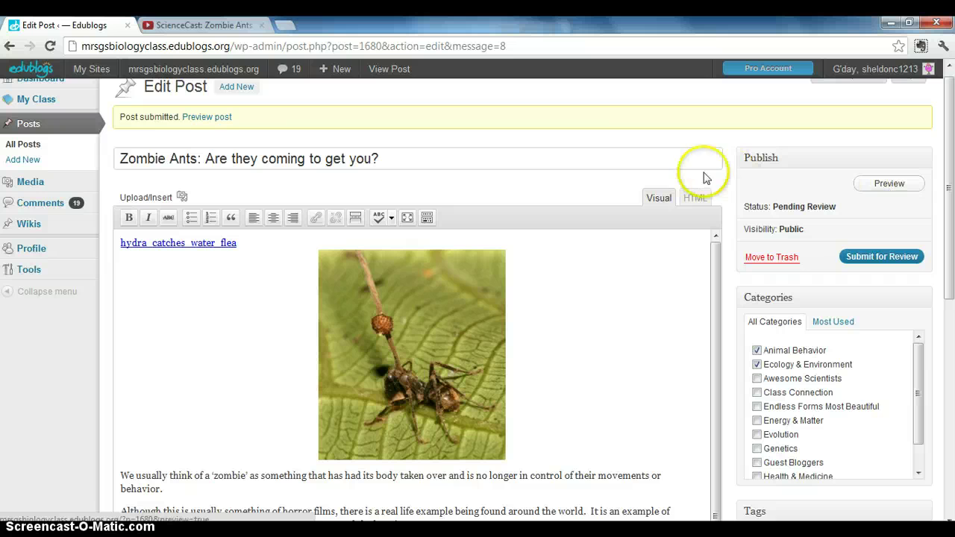
- Preview the post with the hydra link at its top, then resubmit it for review
left_click(206, 118)
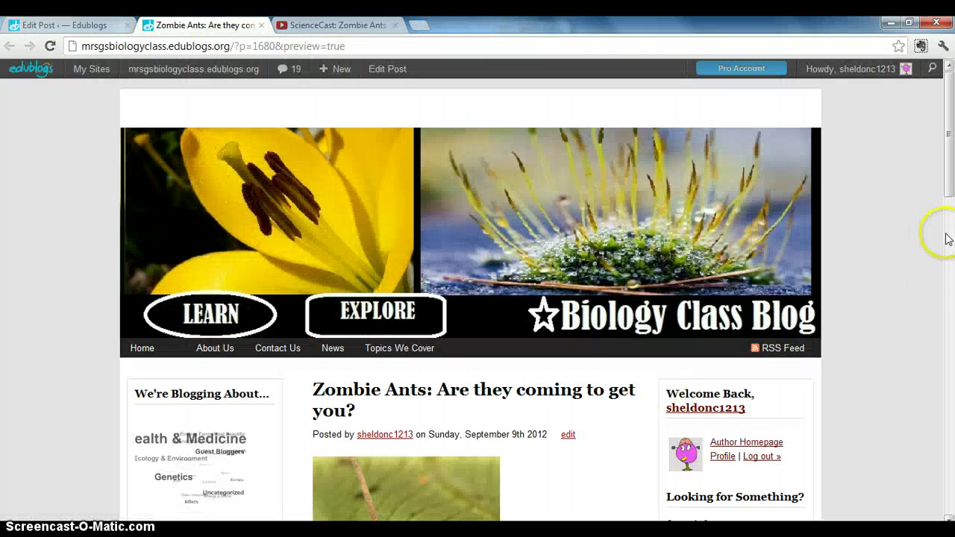
left_click_drag(949, 182, 950, 243)
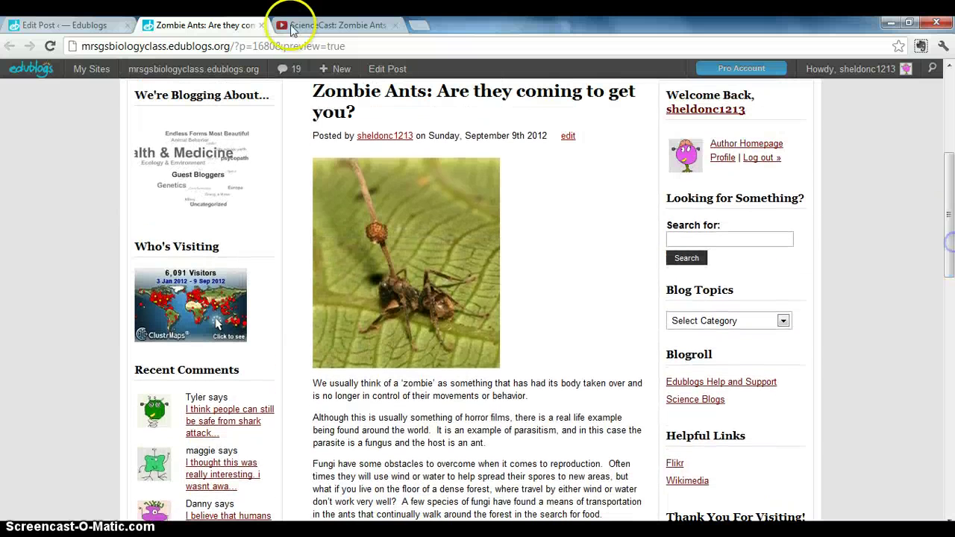
left_click(261, 25)
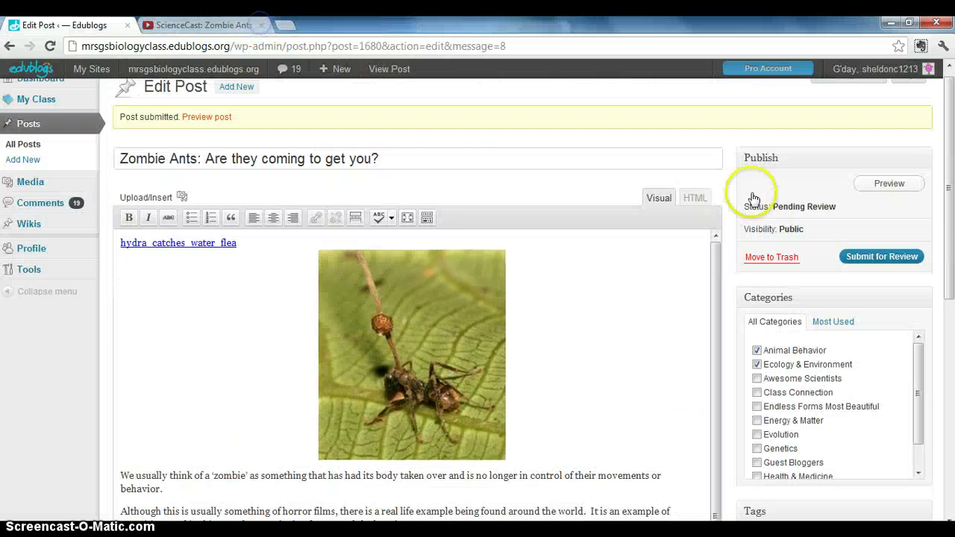
left_click(888, 257)
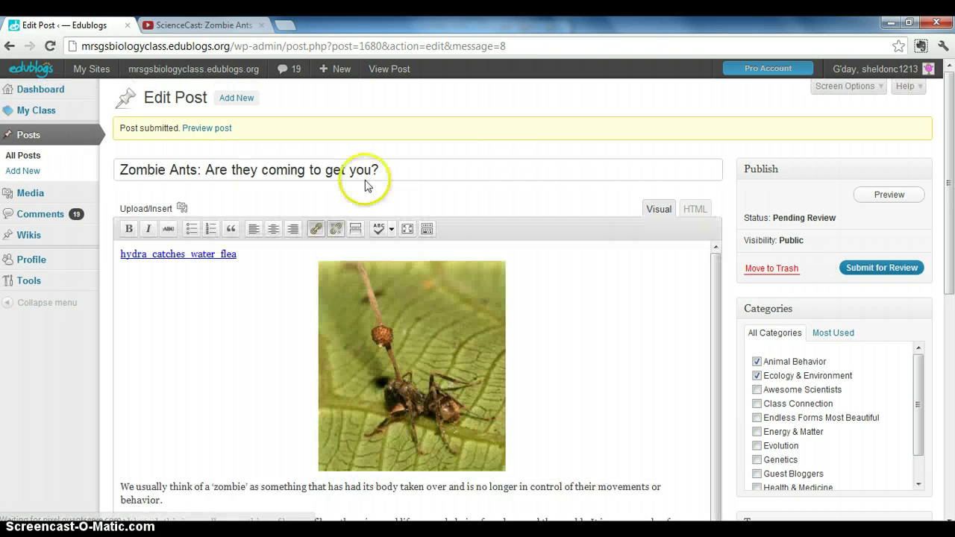
left_click(224, 117)
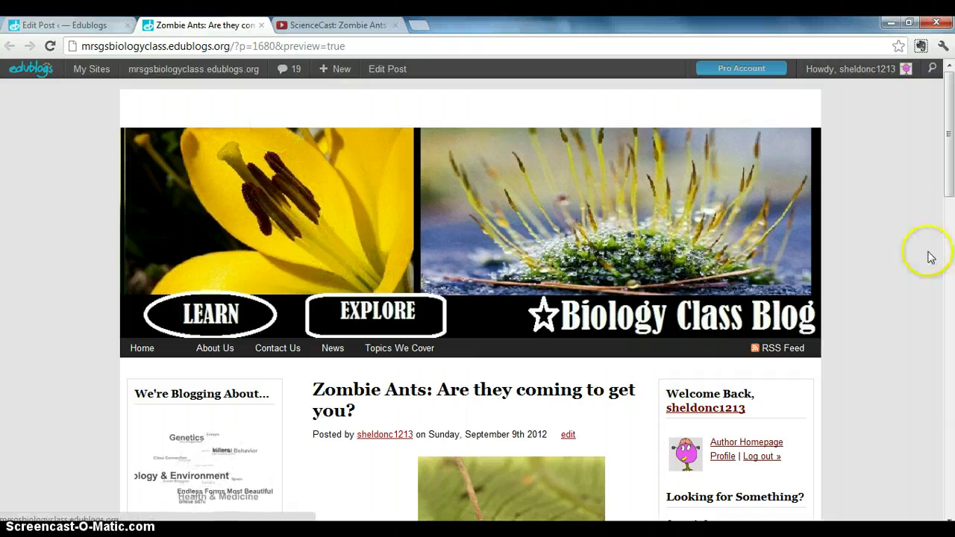
left_click_drag(944, 187, 948, 291)
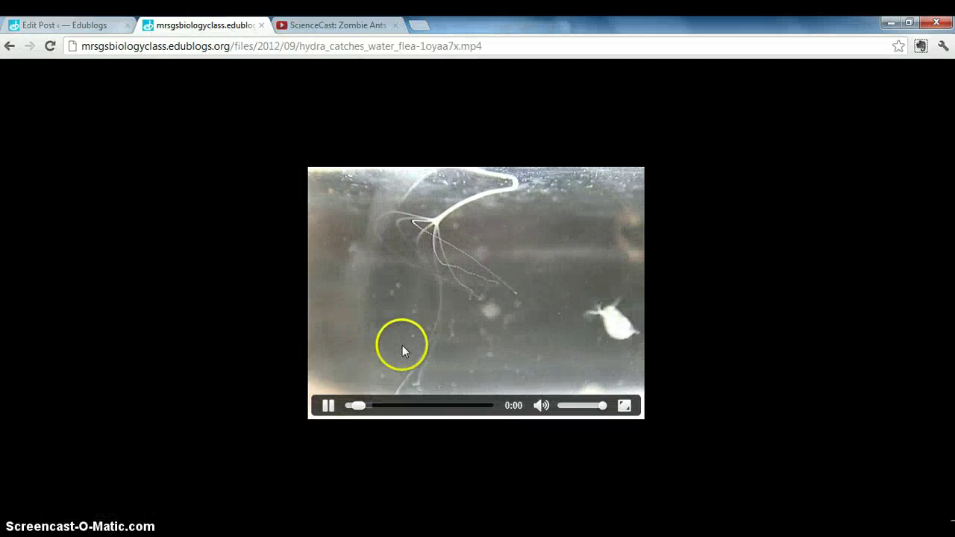
left_click(326, 409)
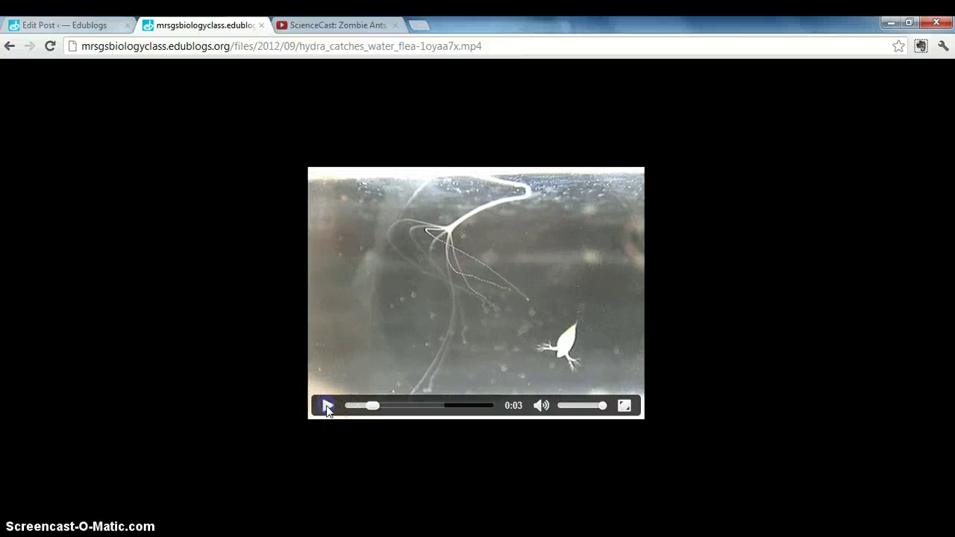
left_click(262, 25)
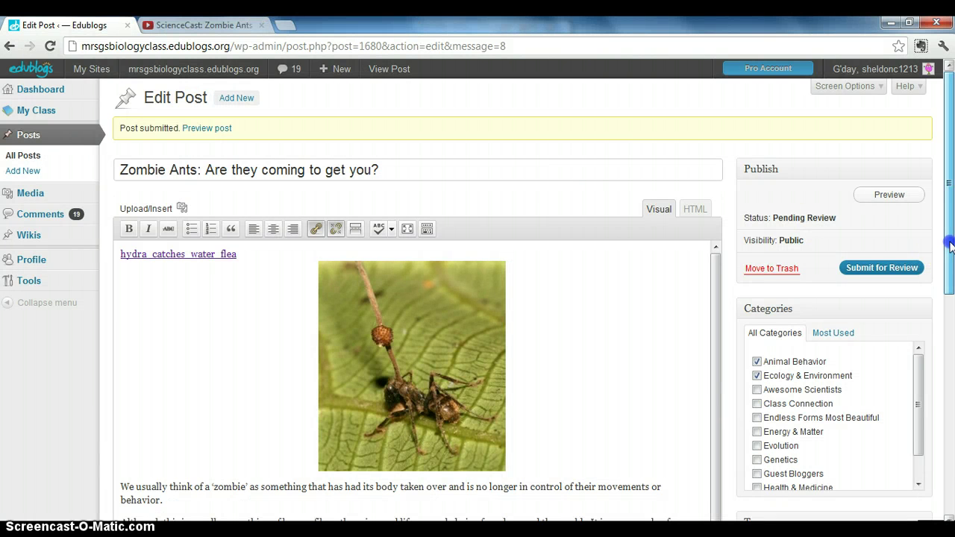
left_click_drag(950, 246, 950, 246)
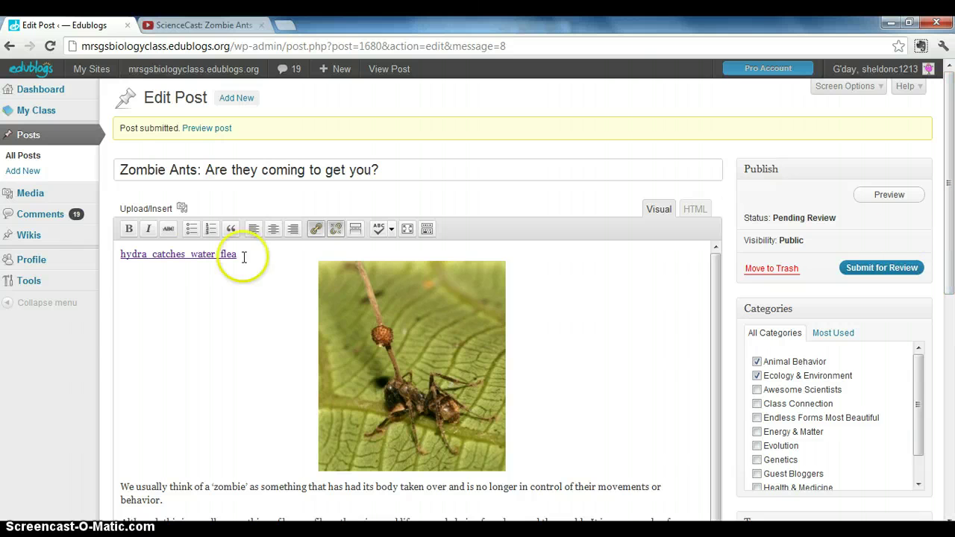